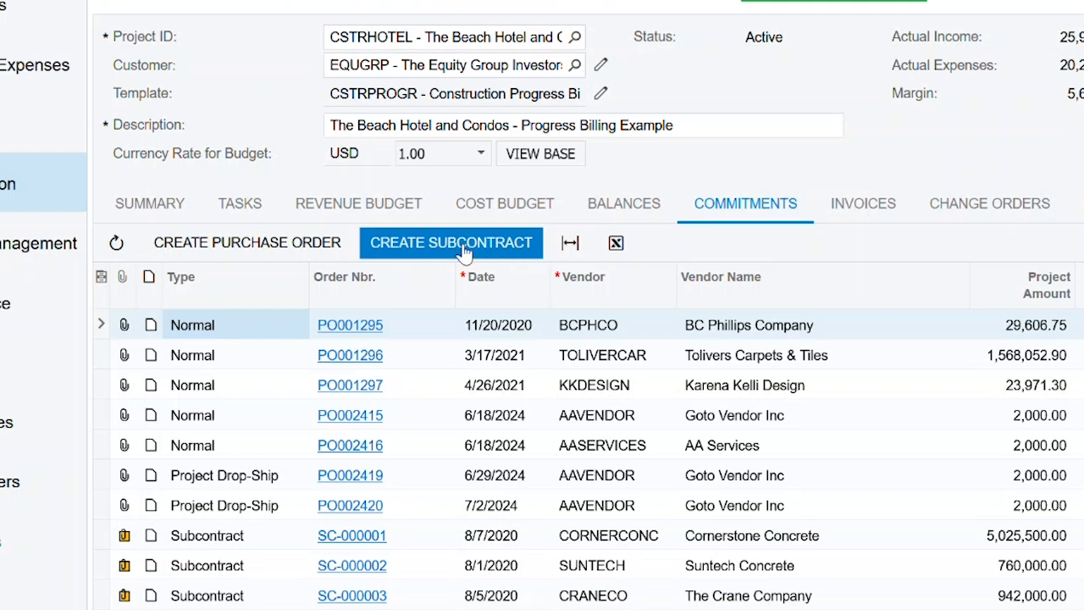
Create a new subcontract from the hotel project's commitments and set its vendor to PLUMBING - Plumbing Works.
{"action": "left_click", "coordinate": [462, 247]}
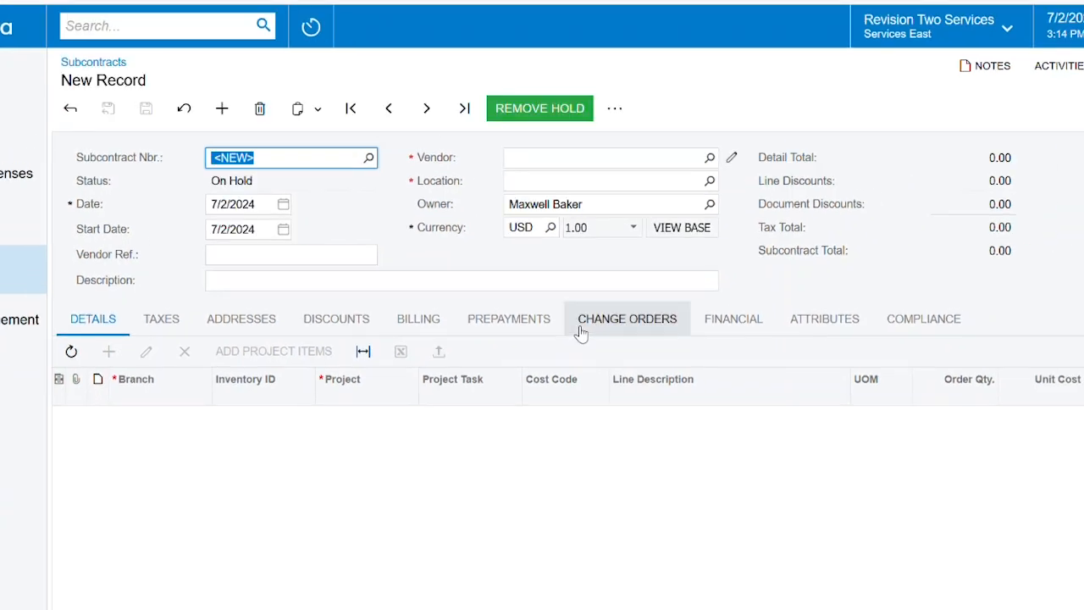
{"action": "left_click", "coordinate": [578, 161]}
{"action": "type", "text": "plumbin"}
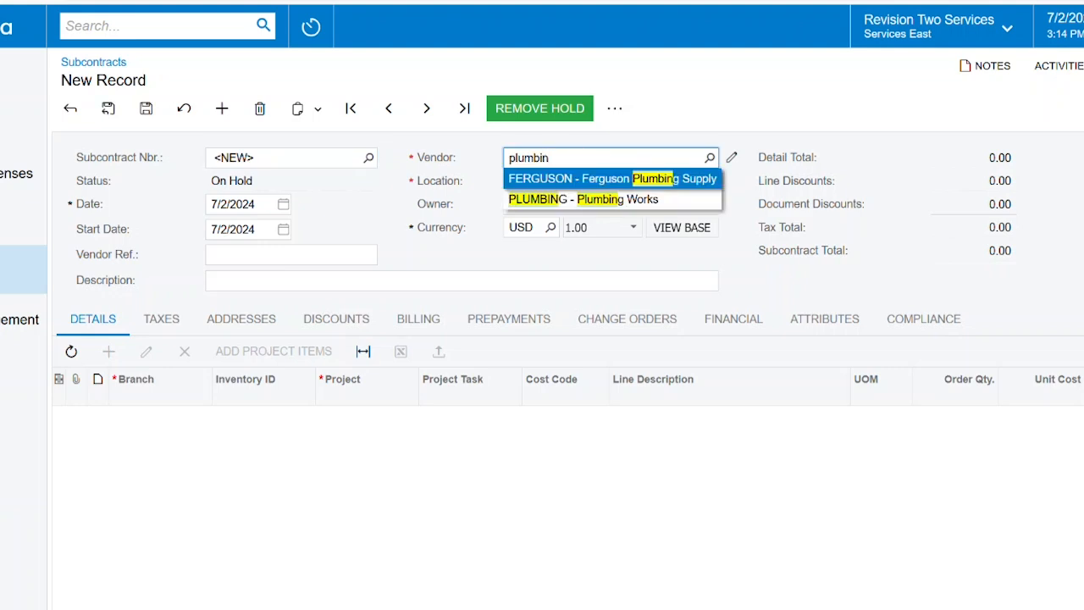
{"action": "type", "text": "g"}
{"action": "key", "text": "Return"}
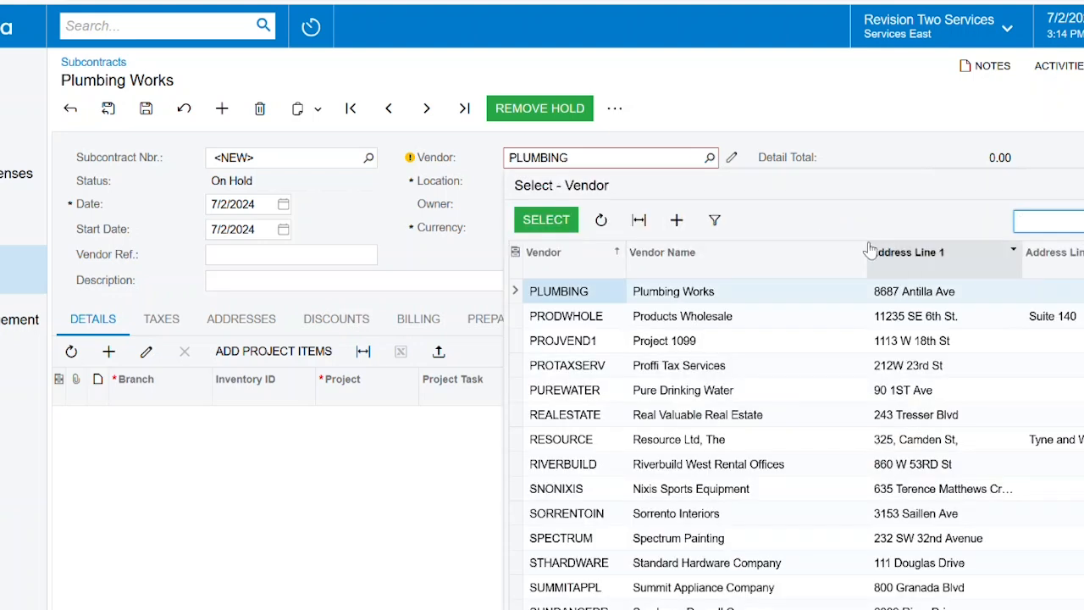
{"action": "left_click", "coordinate": [395, 173]}
{"action": "mouse_move", "coordinate": [409, 161]}
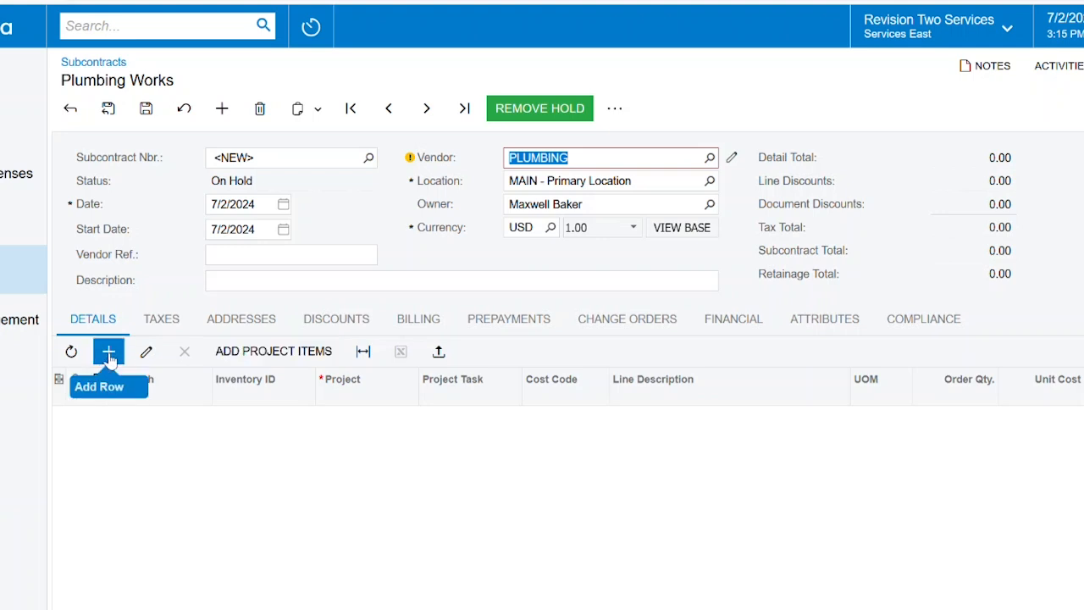
Add the task 15 project item with cost code 15-400, Plumbing- Fixtures and Equipment, from project CSTRHOTEL to the subcontract.
{"action": "left_click", "coordinate": [290, 351]}
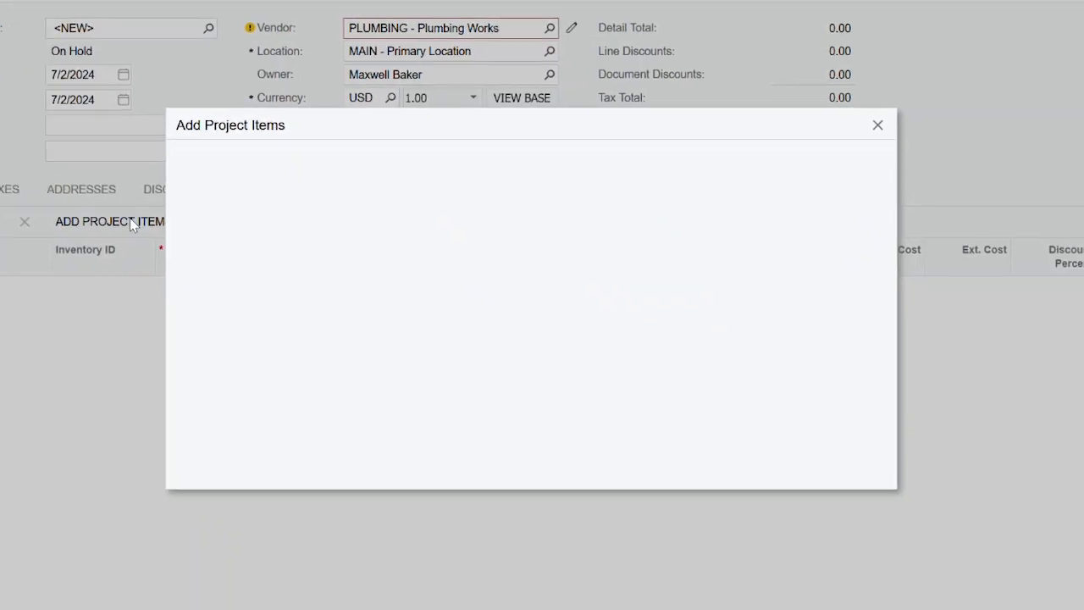
{"action": "type", "text": "hotel"}
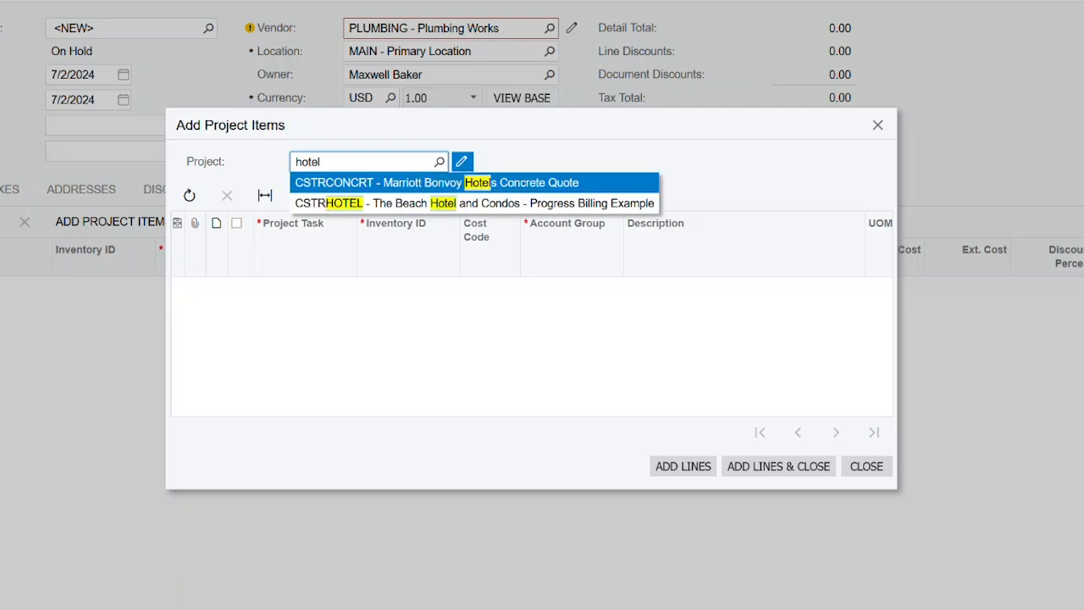
{"action": "key", "text": "Down"}
{"action": "key", "text": "Return"}
{"action": "left_click", "coordinate": [354, 271]}
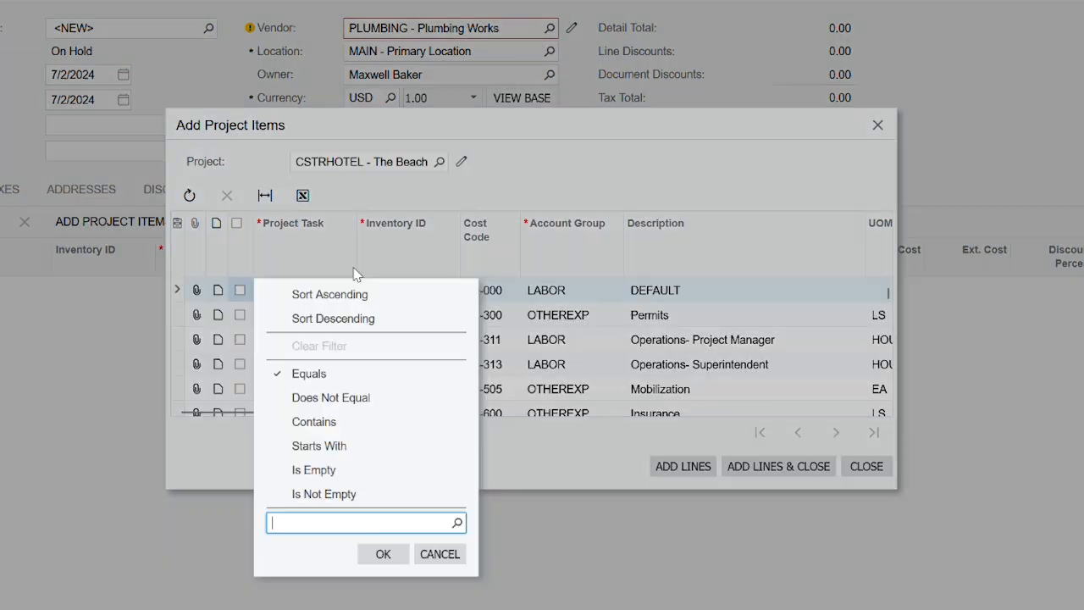
{"action": "type", "text": "15"}
{"action": "key", "text": "Return"}
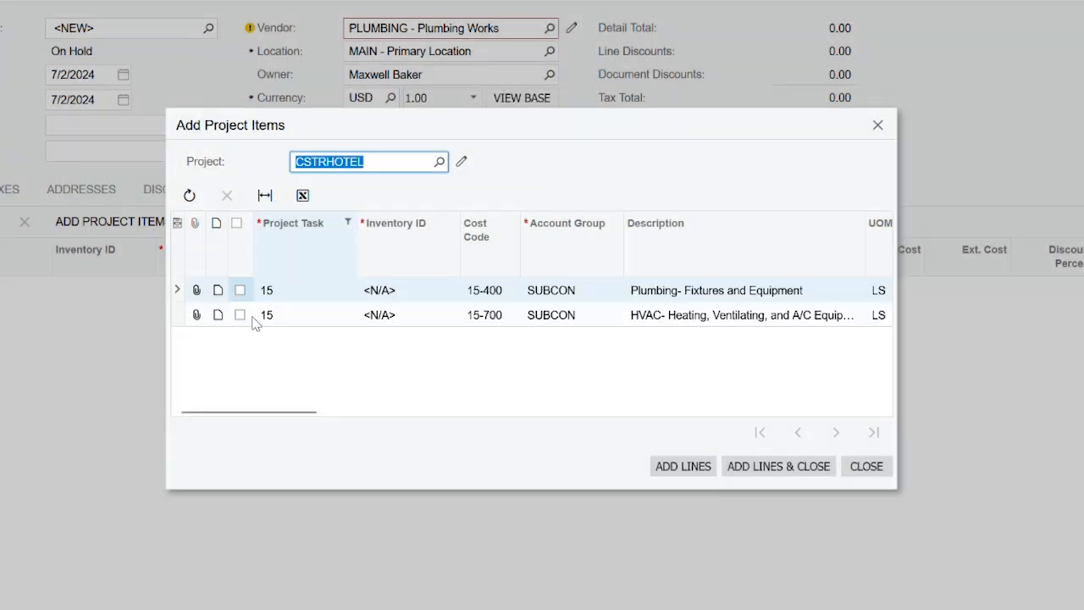
{"action": "left_click", "coordinate": [240, 289]}
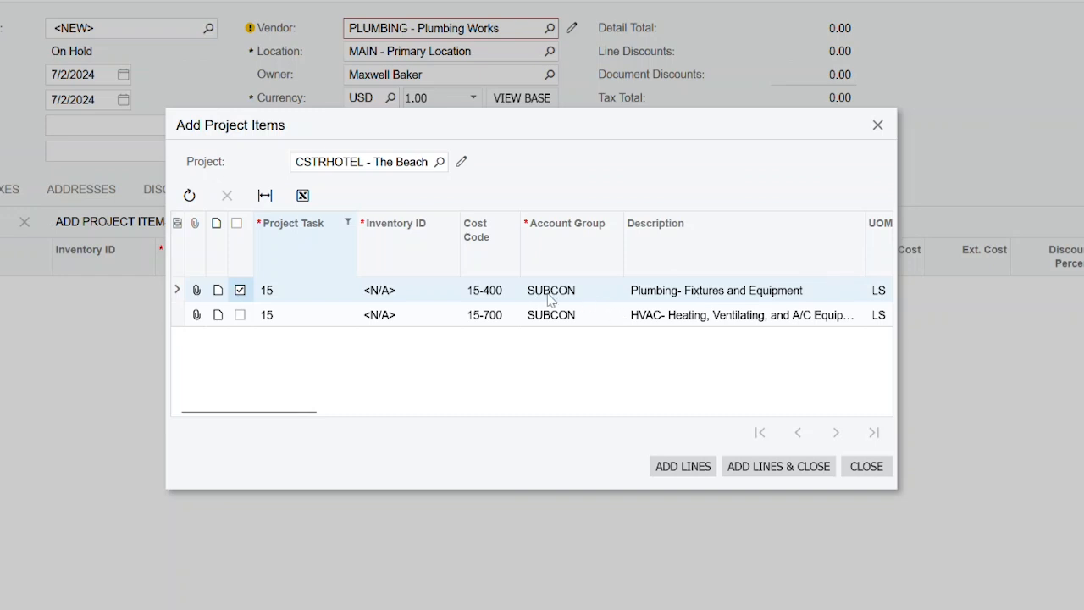
{"action": "left_click", "coordinate": [773, 468]}
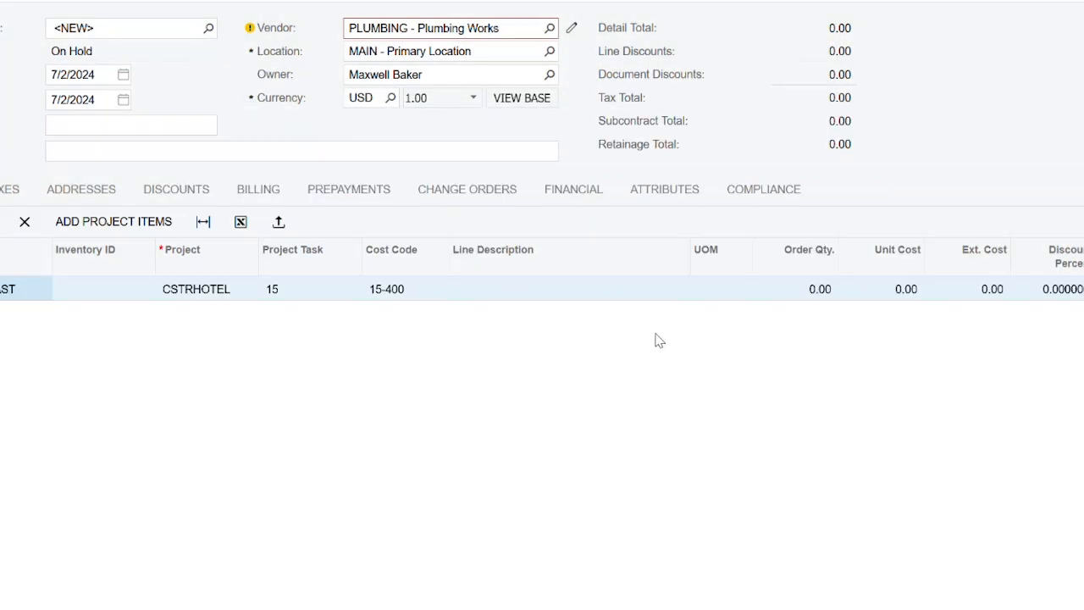
Set the subcontract line's UOM to HOUR, order quantity to 30 and unit cost to 100, and save the subcontract.
{"action": "left_click", "coordinate": [815, 290]}
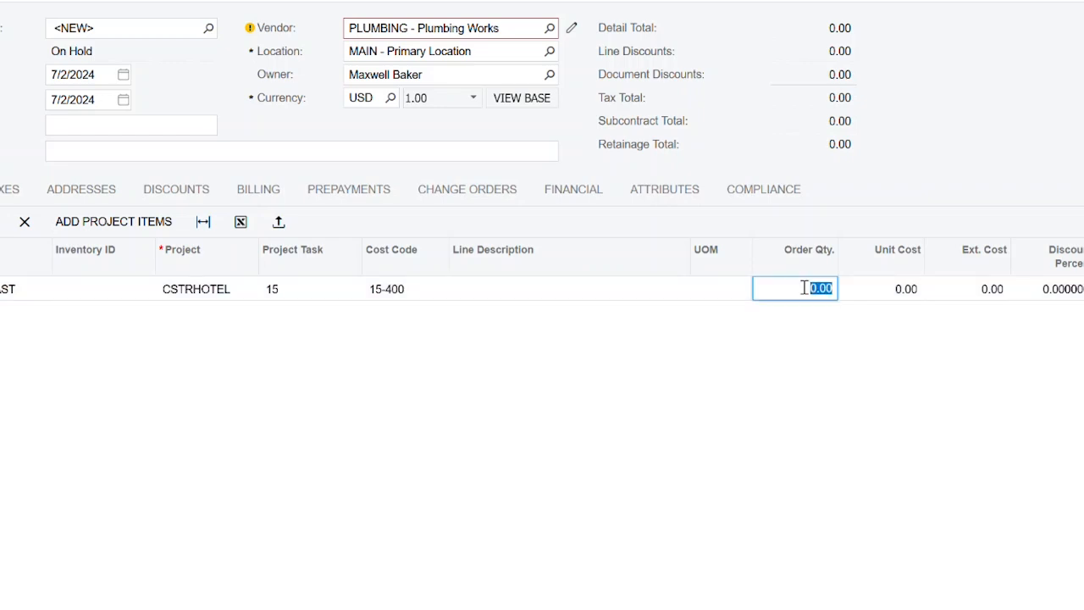
{"action": "left_click", "coordinate": [728, 288]}
{"action": "left_click", "coordinate": [756, 288]}
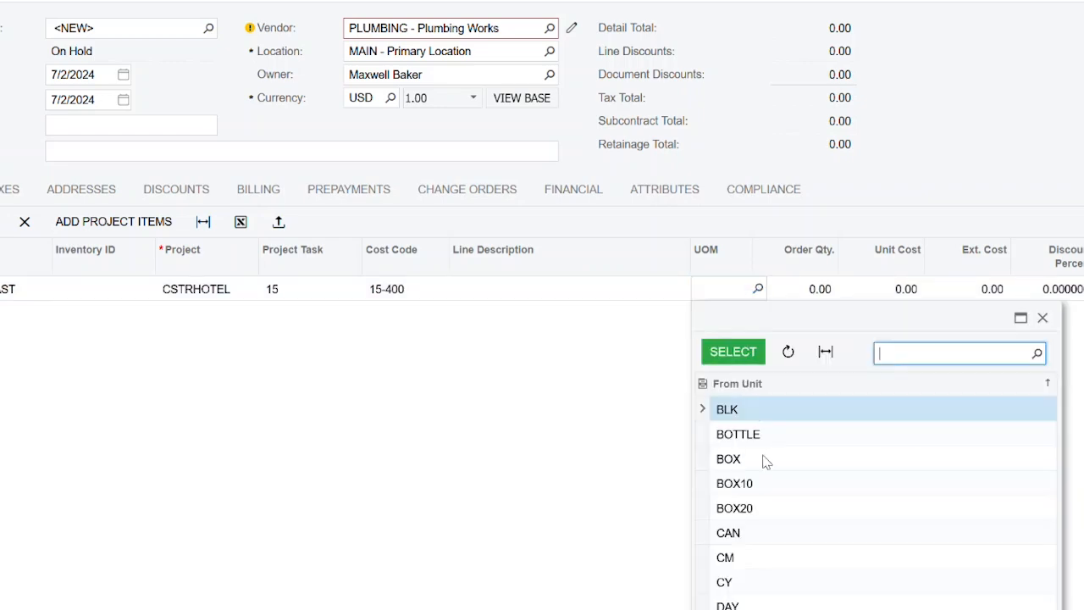
{"action": "type", "text": "hour"}
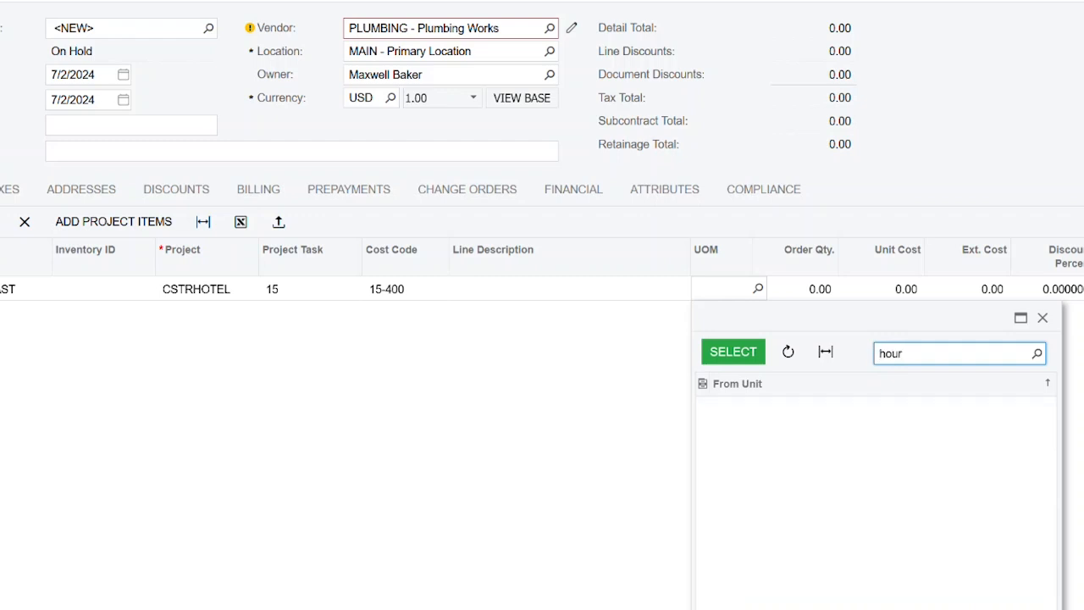
{"action": "left_click", "coordinate": [762, 405]}
{"action": "double_click", "coordinate": [762, 409]}
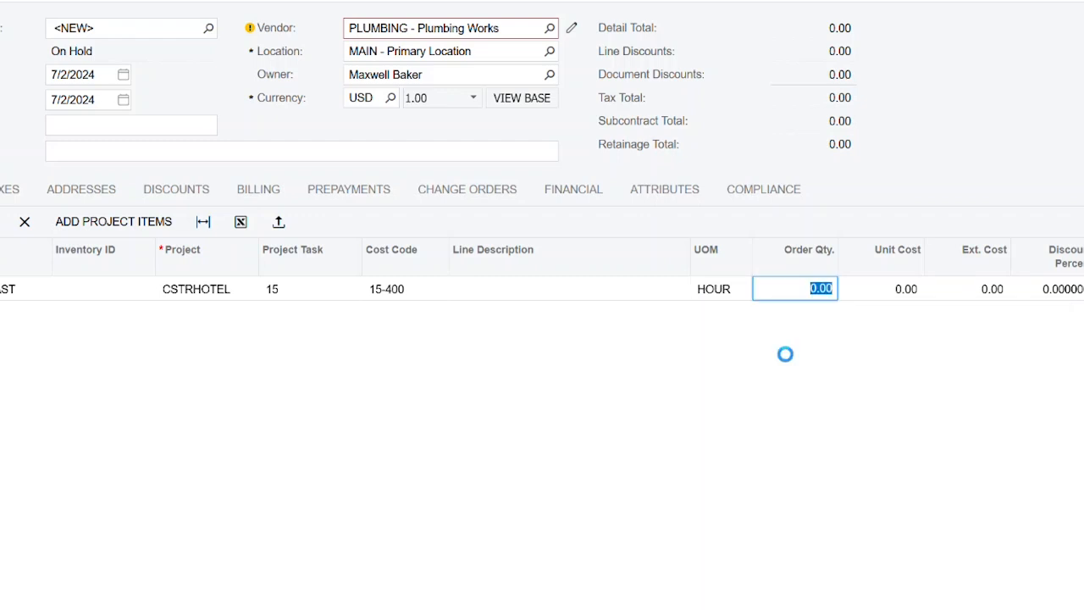
{"action": "type", "text": "30"}
{"action": "key", "text": "Tab"}
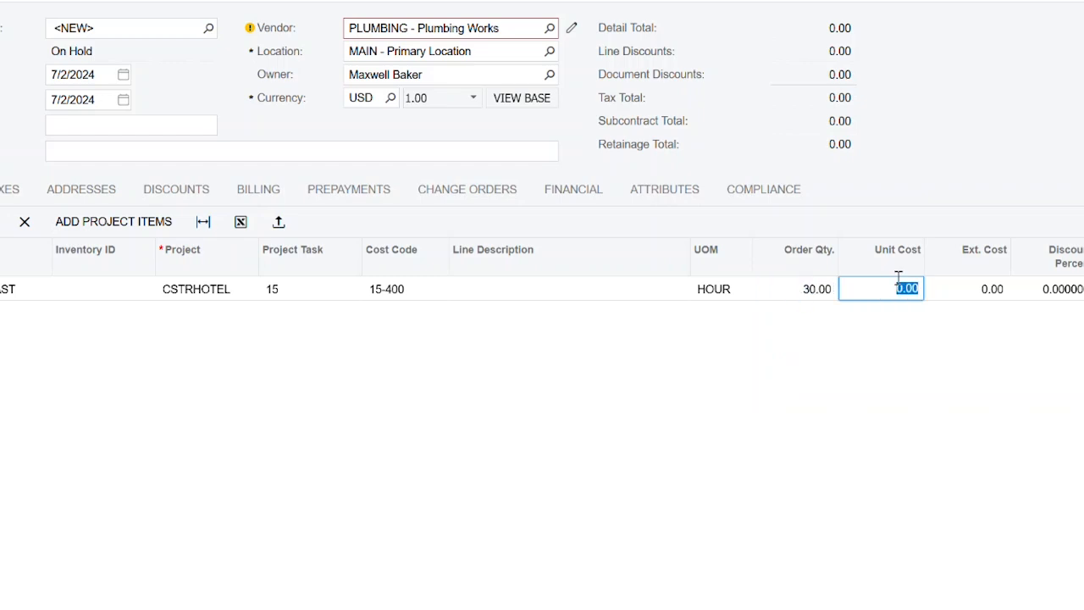
{"action": "type", "text": "100"}
{"action": "key", "text": "Tab"}
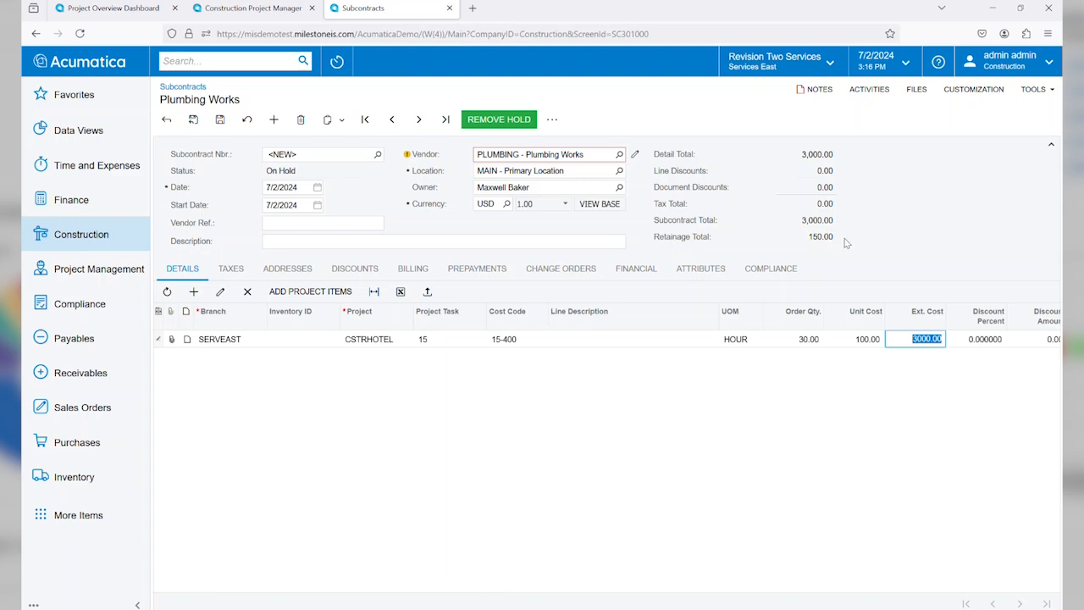
{"action": "key", "text": "ctrl+s"}
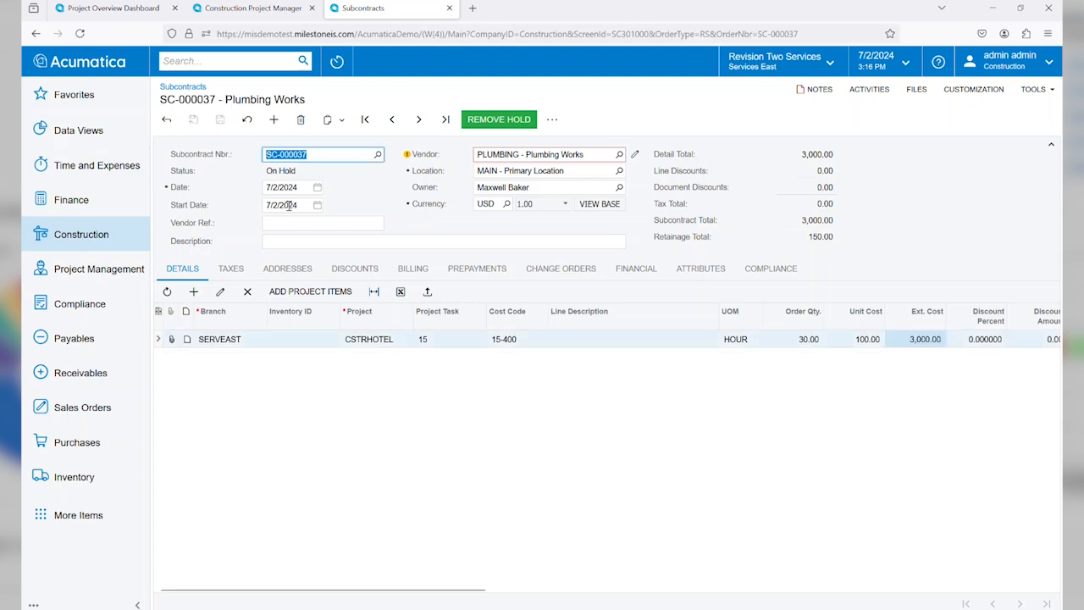
Review the subcontract's change orders and compliance documents, and return to its line details.
{"action": "left_click", "coordinate": [547, 268]}
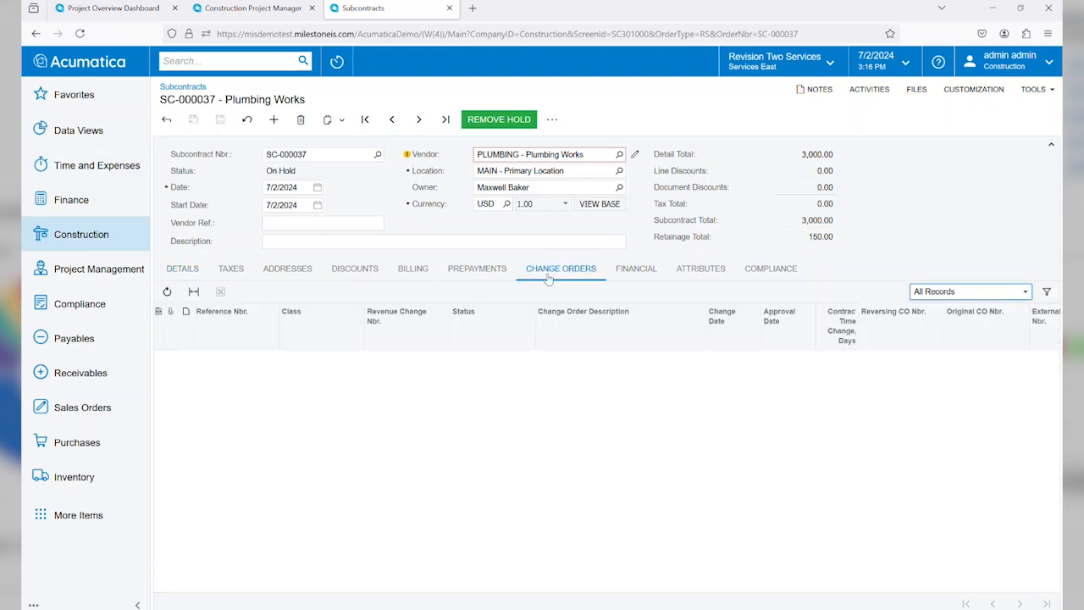
{"action": "left_click", "coordinate": [169, 273]}
{"action": "left_click", "coordinate": [766, 267]}
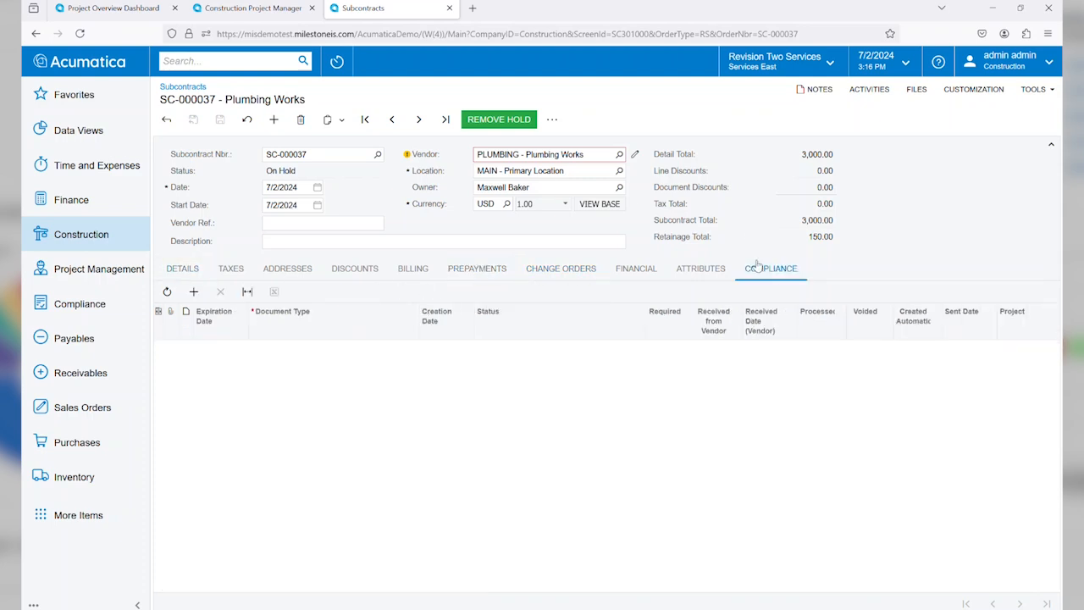
{"action": "left_click", "coordinate": [206, 264]}
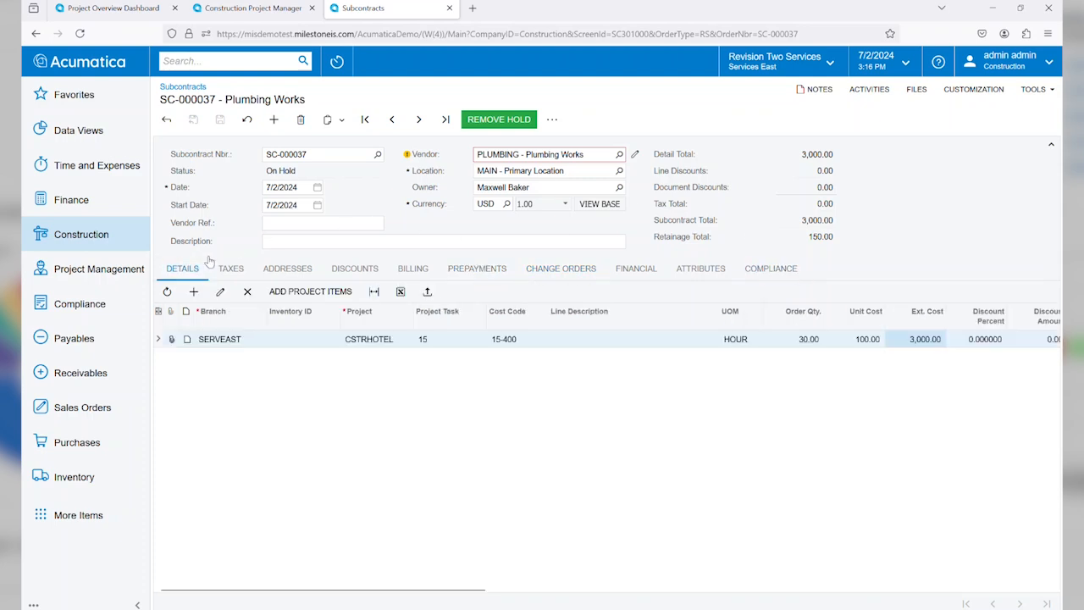
Take the subcontract off hold and enter an AP bill from it, checking the bill's taxes.
{"action": "left_click", "coordinate": [499, 119]}
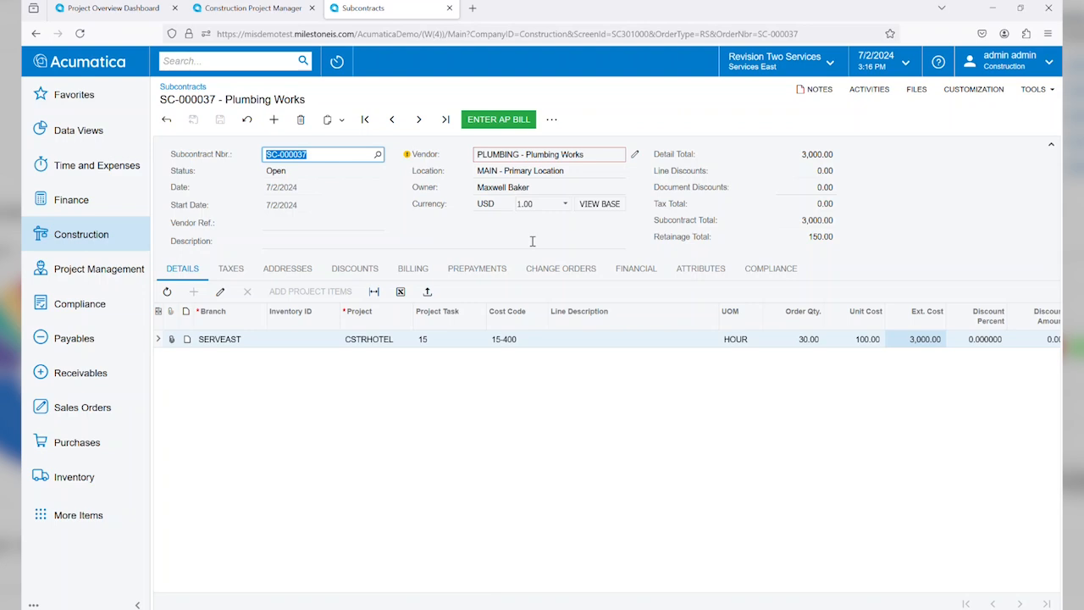
{"action": "left_click", "coordinate": [480, 122]}
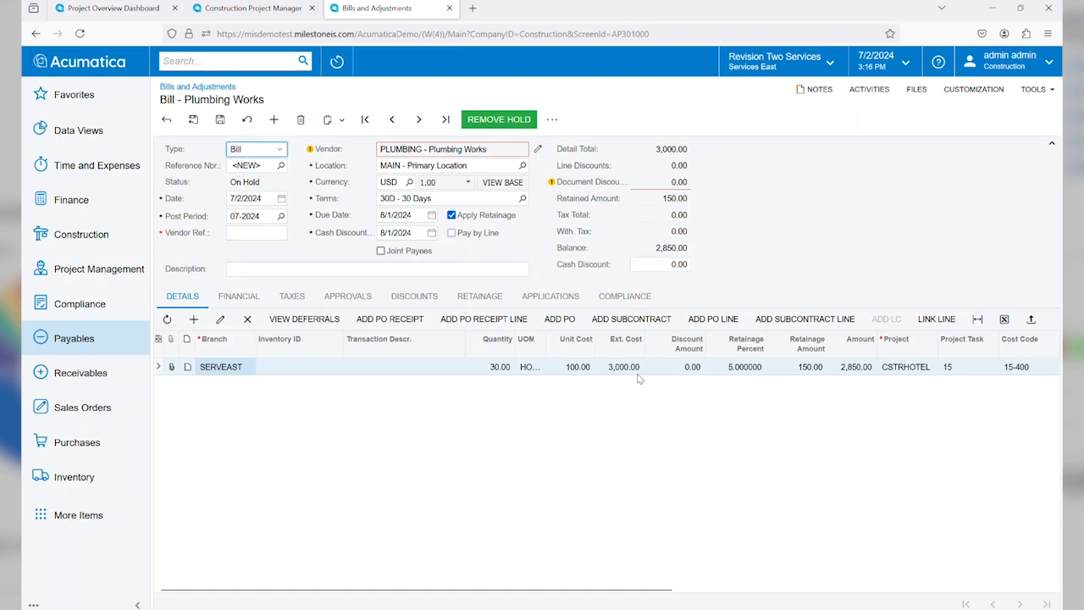
{"action": "left_click", "coordinate": [288, 301]}
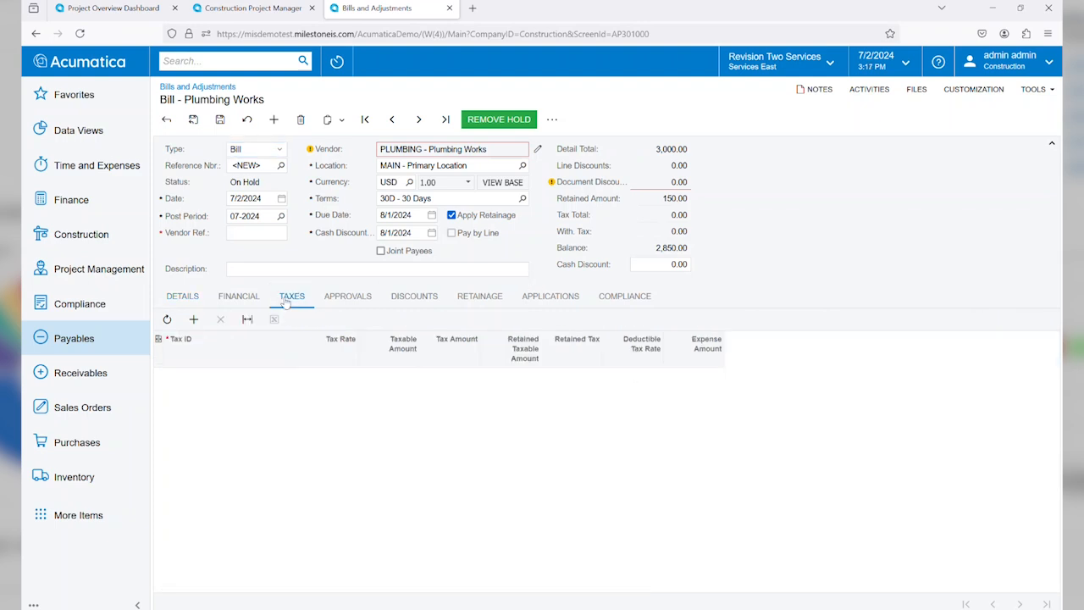
{"action": "left_click", "coordinate": [183, 298]}
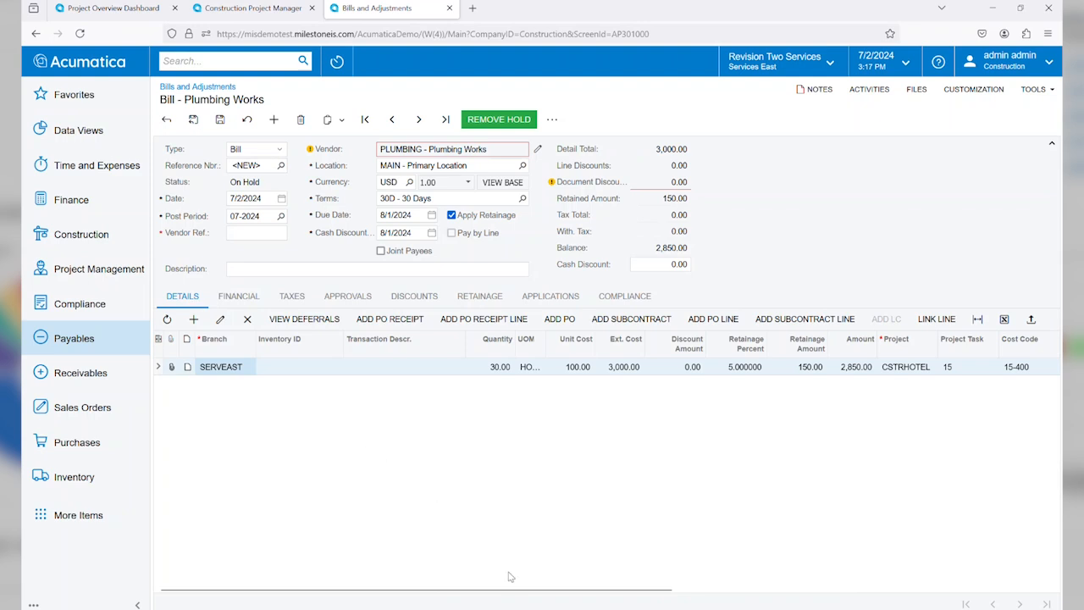
Try to attach the HVAC_BILL file from the Downloads folder to the unsaved bill.
{"action": "mouse_move", "coordinate": [544, 608]}
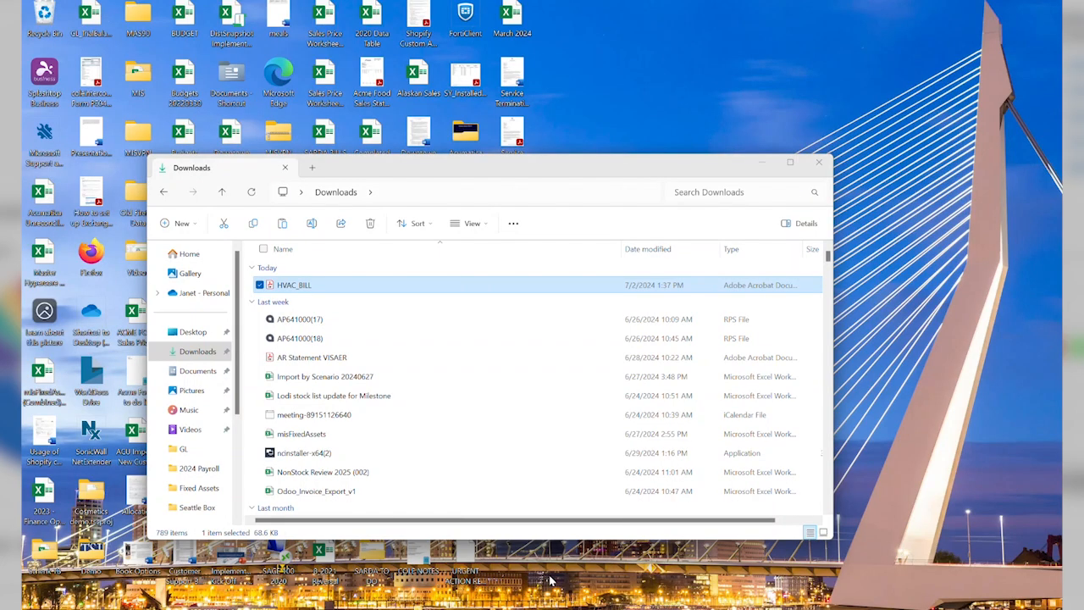
{"action": "left_click", "coordinate": [550, 580]}
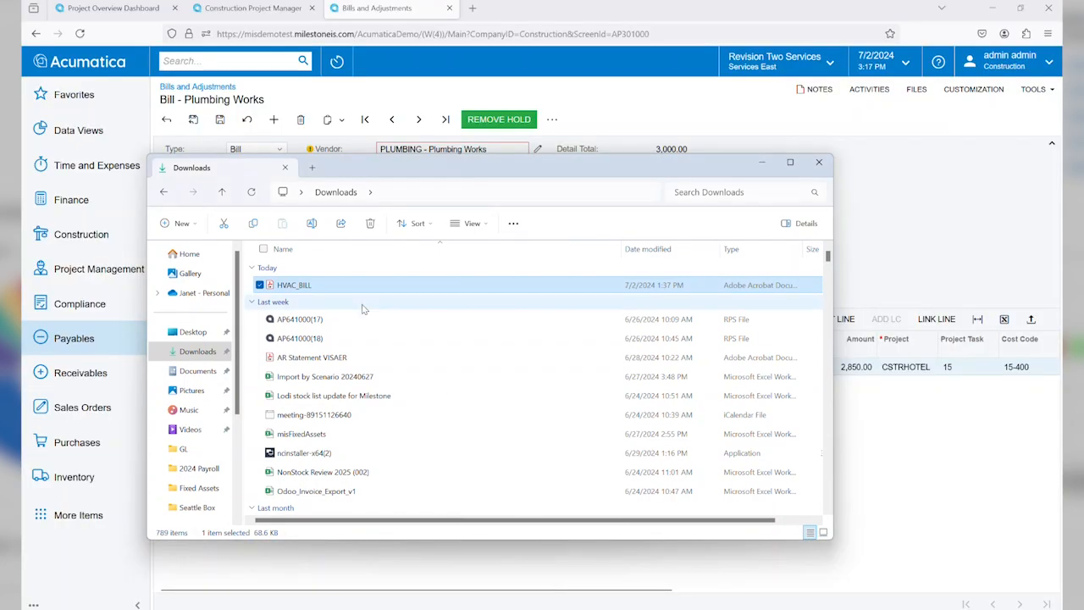
{"action": "left_click_drag", "start_coordinate": [307, 288], "coordinate": [936, 205]}
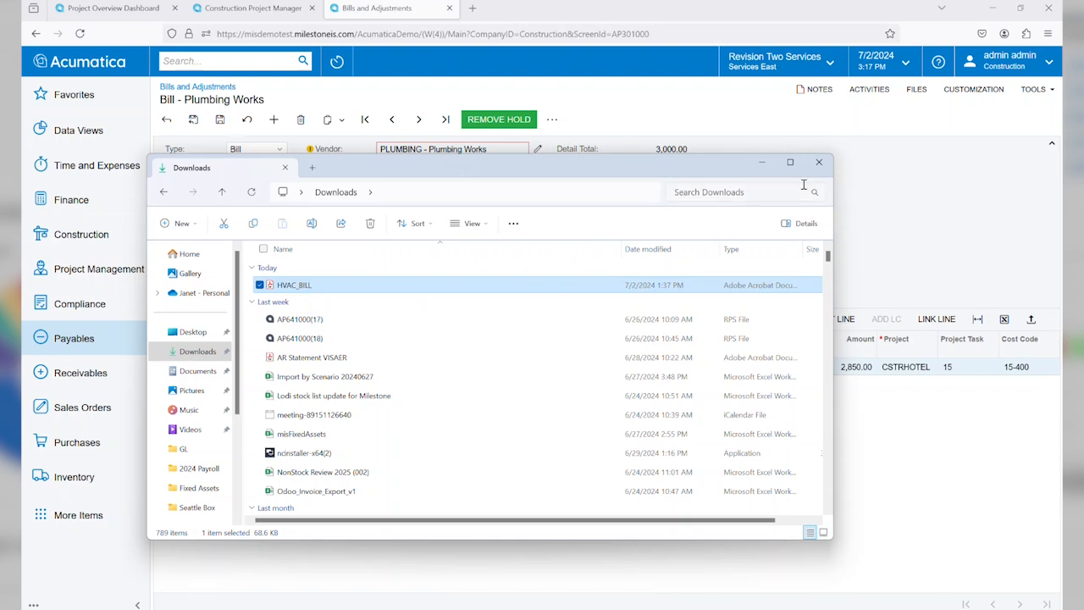
{"action": "left_click", "coordinate": [761, 162]}
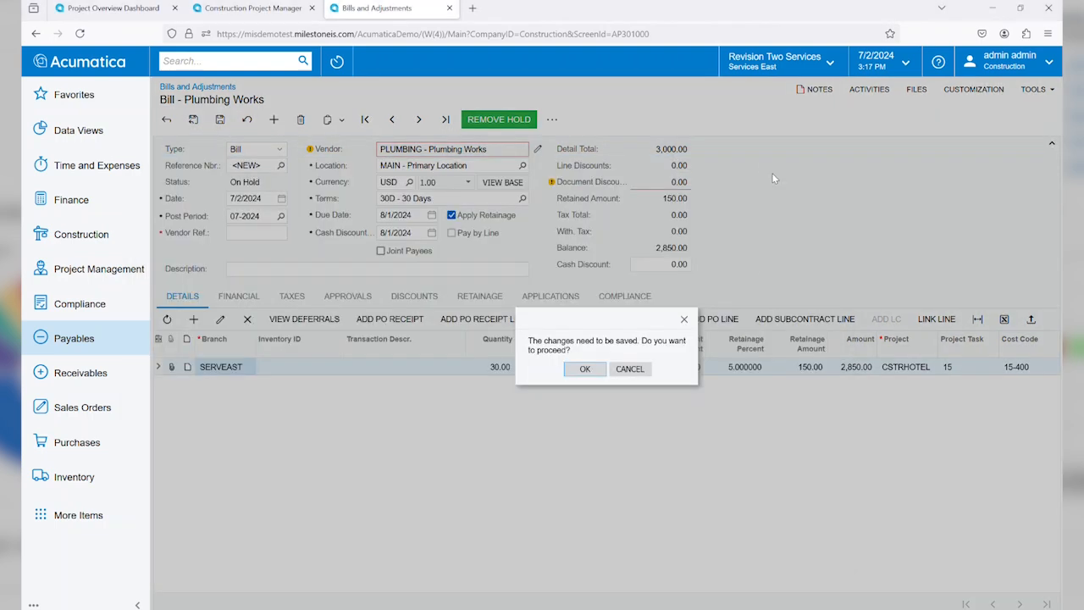
{"action": "left_click", "coordinate": [597, 372]}
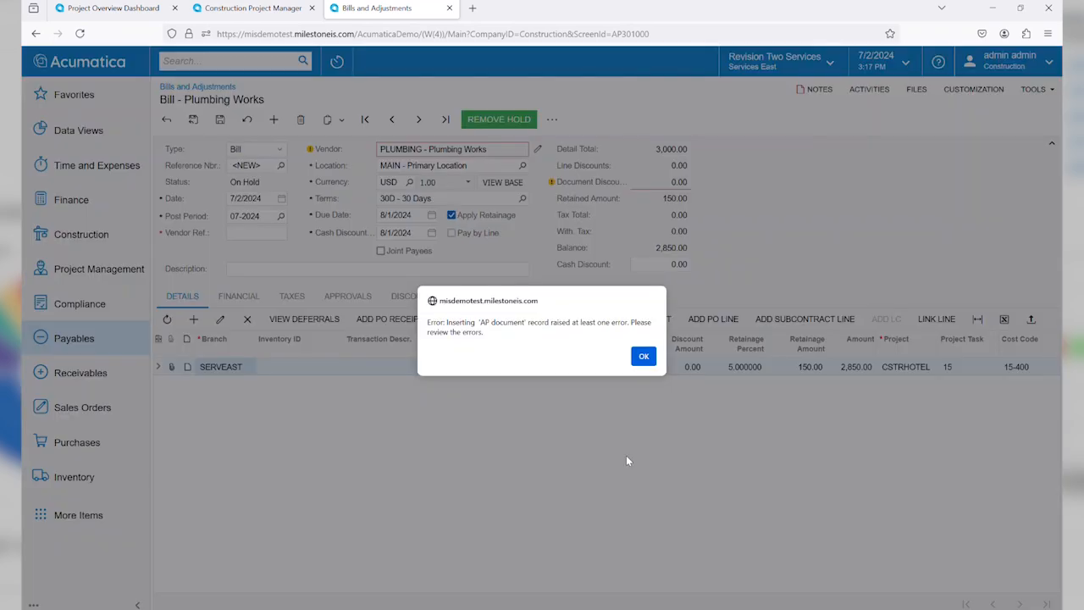
{"action": "left_click", "coordinate": [643, 357]}
Set the bill's vendor reference to 123456 and save the bill.
{"action": "left_click", "coordinate": [237, 234]}
{"action": "type", "text": "123456"}
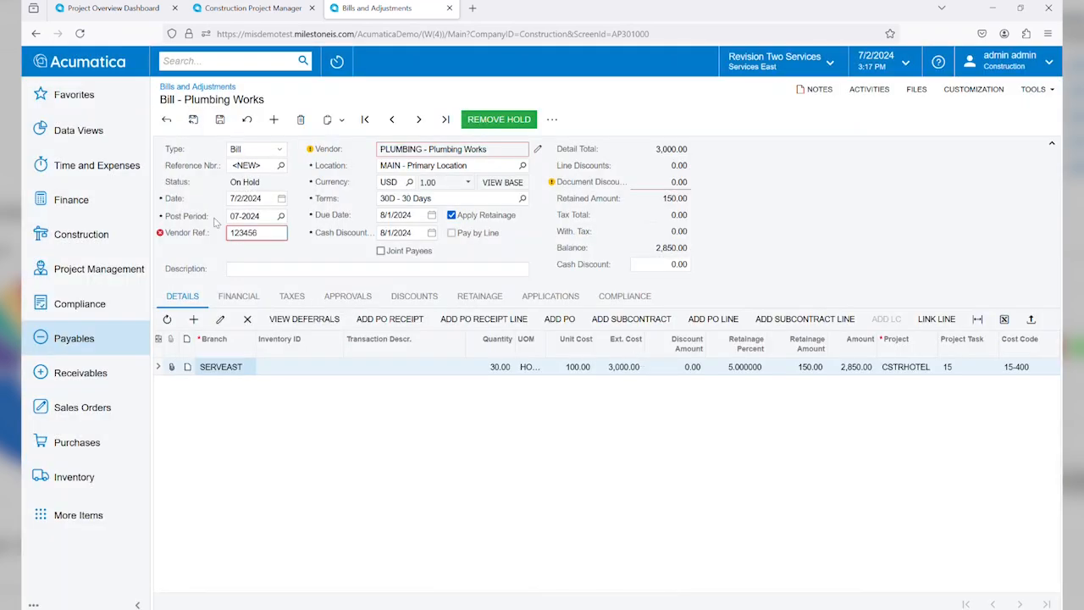
{"action": "left_click", "coordinate": [219, 120]}
Attach the HVAC_BILL file from the Downloads folder to the saved bill.
{"action": "mouse_move", "coordinate": [543, 608]}
{"action": "left_click", "coordinate": [545, 577]}
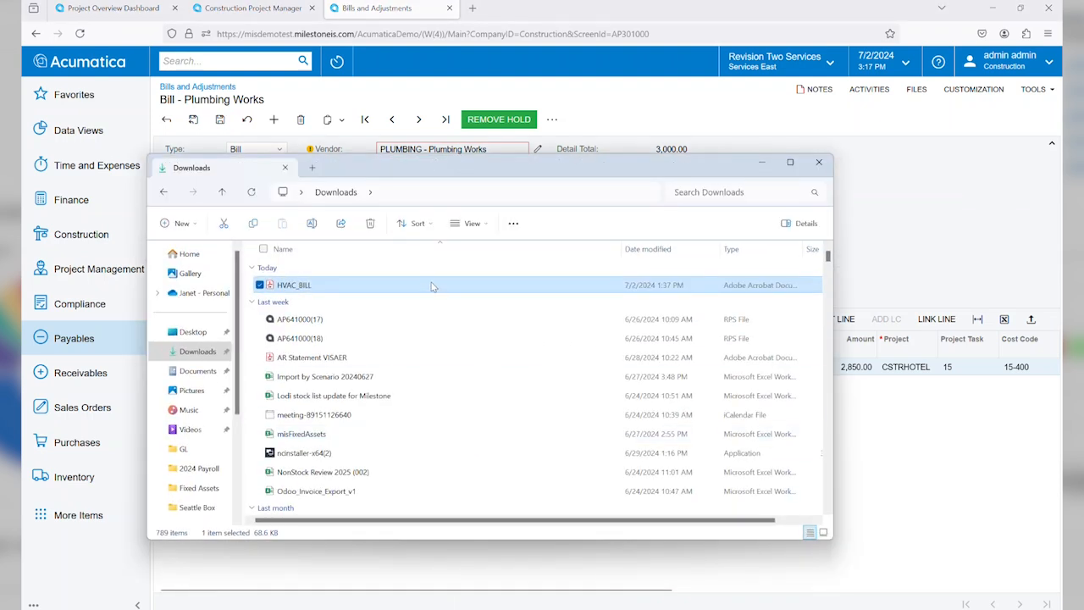
{"action": "left_click", "coordinate": [761, 163]}
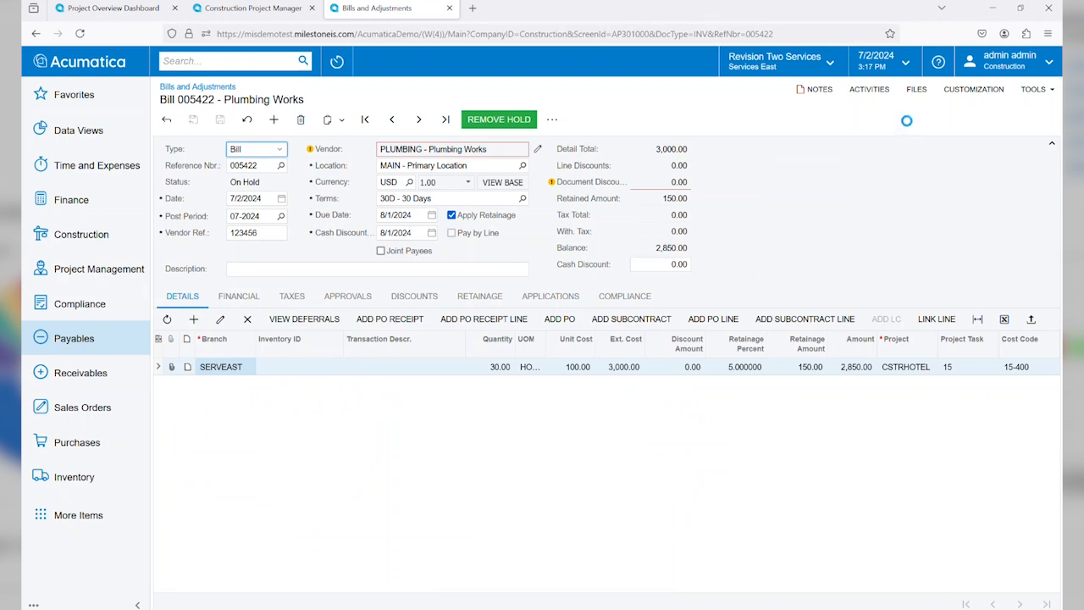
Open the bill's attached HVAC_BILL.pdf to examine the invoice, and close it together with the file list.
{"action": "left_click", "coordinate": [910, 92]}
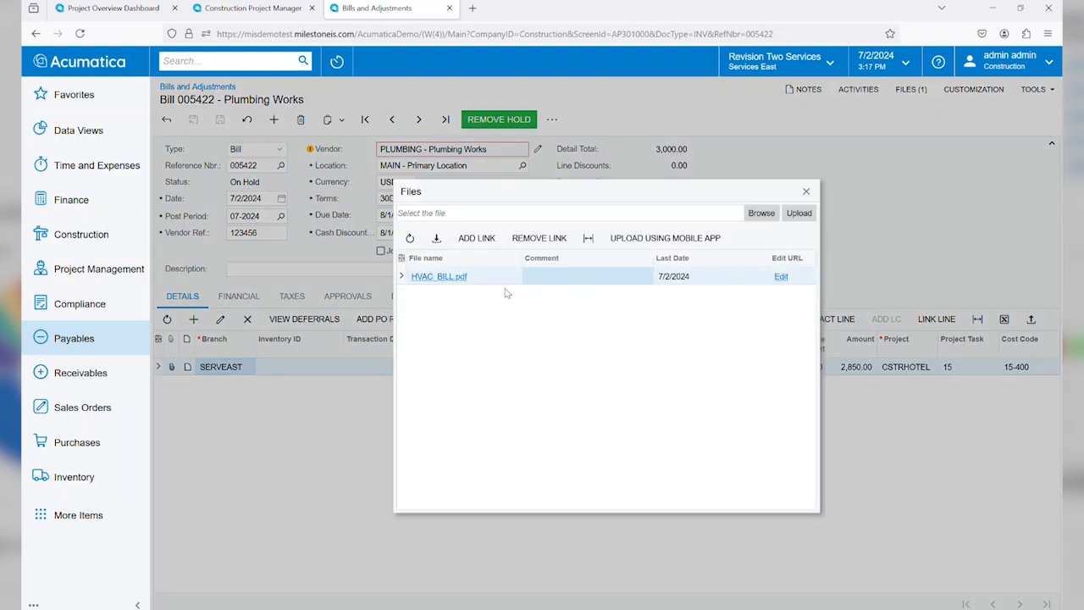
{"action": "left_click", "coordinate": [437, 278]}
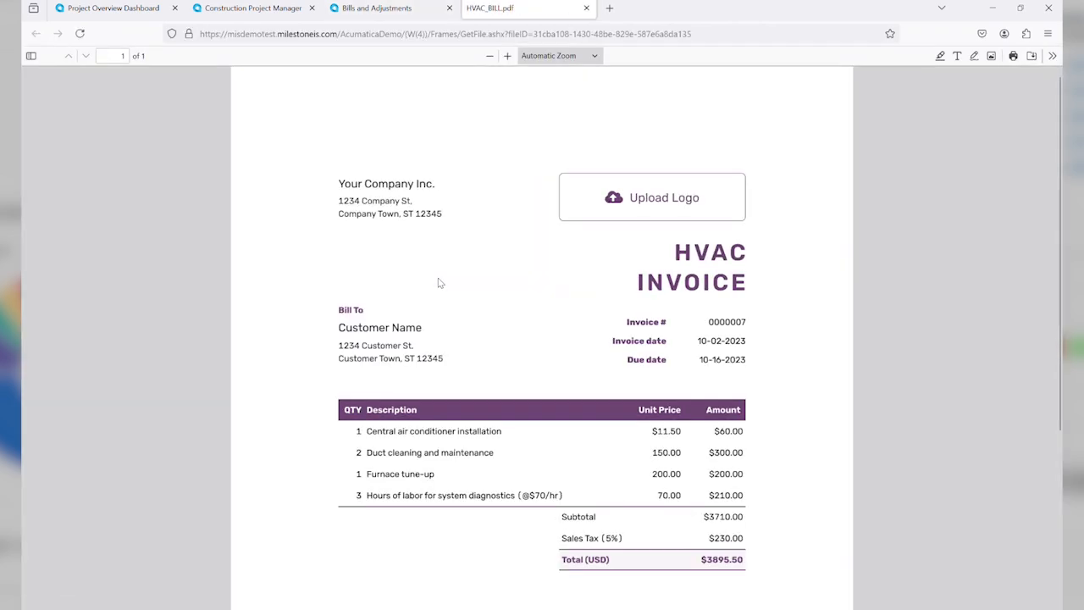
{"action": "left_click", "coordinate": [586, 8]}
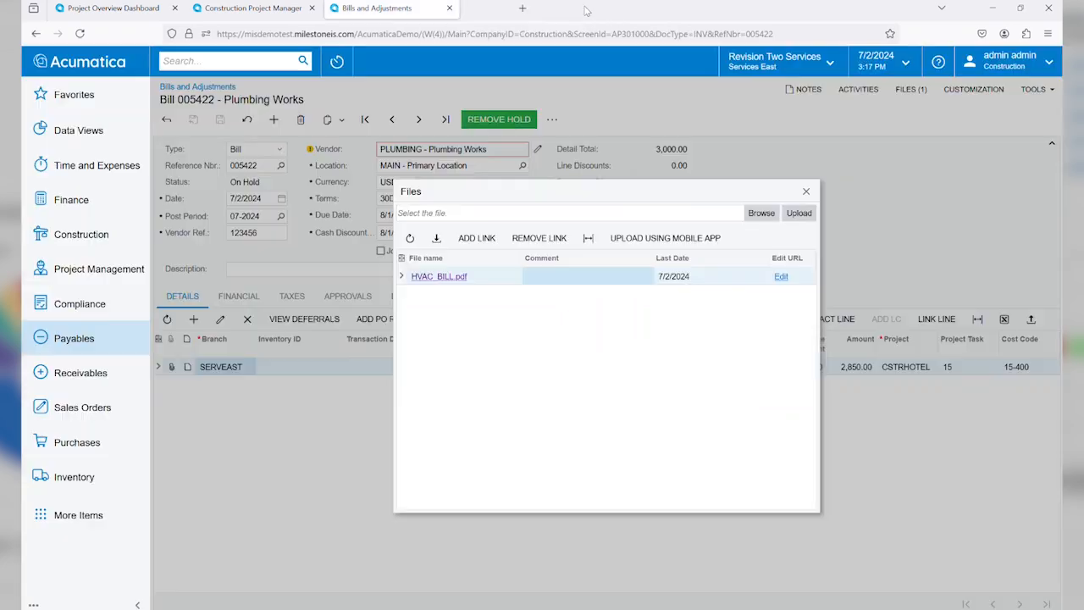
{"action": "left_click", "coordinate": [807, 192]}
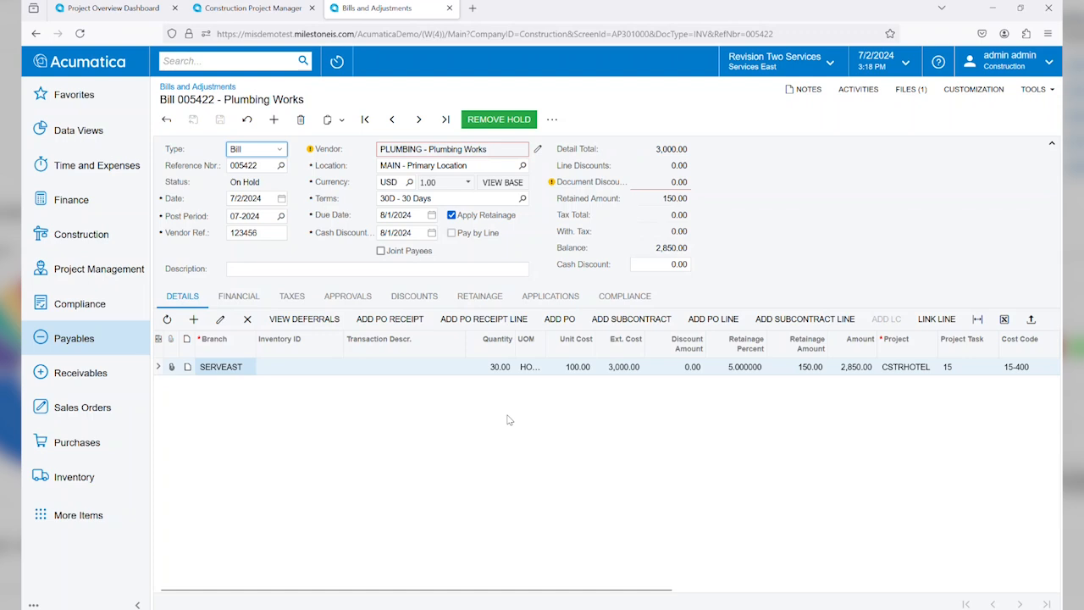
Take the Plumbing Works bill off hold and release it.
{"action": "left_click", "coordinate": [497, 120]}
{"action": "left_click", "coordinate": [498, 119]}
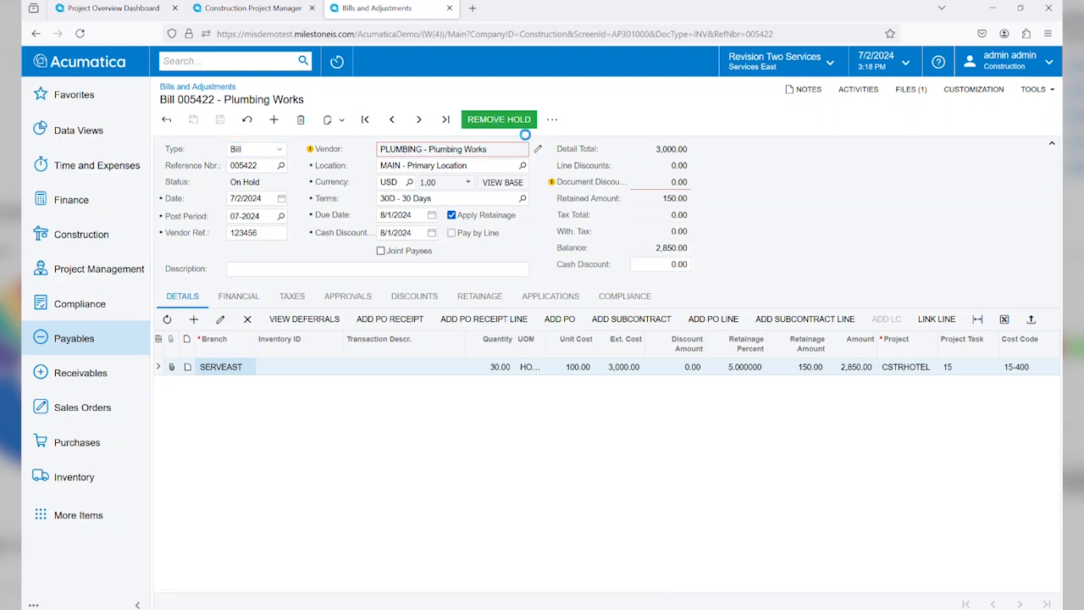
{"action": "left_click", "coordinate": [489, 119]}
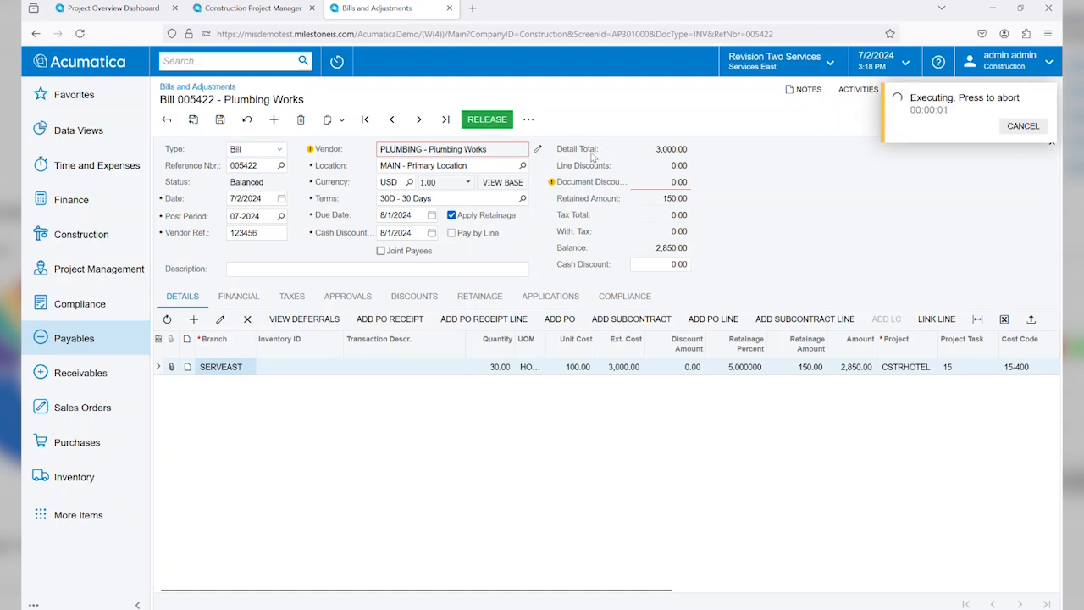